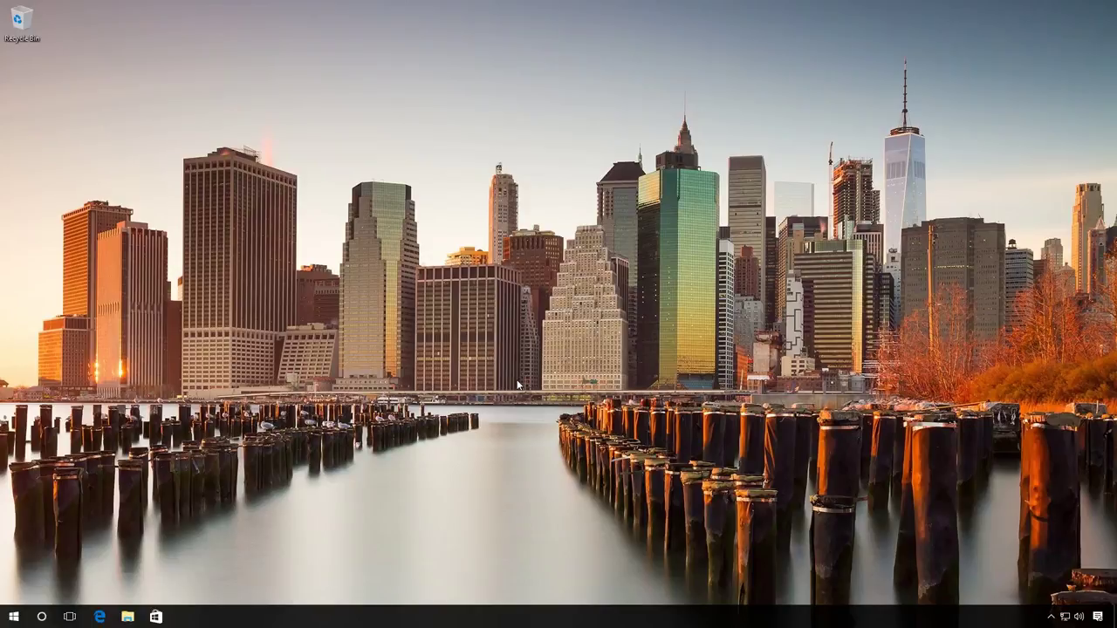
In an administrator Command Prompt, run "netsh advfirewall set allprofiles state off" and again with "state on", and close the window
right_click(14, 617)
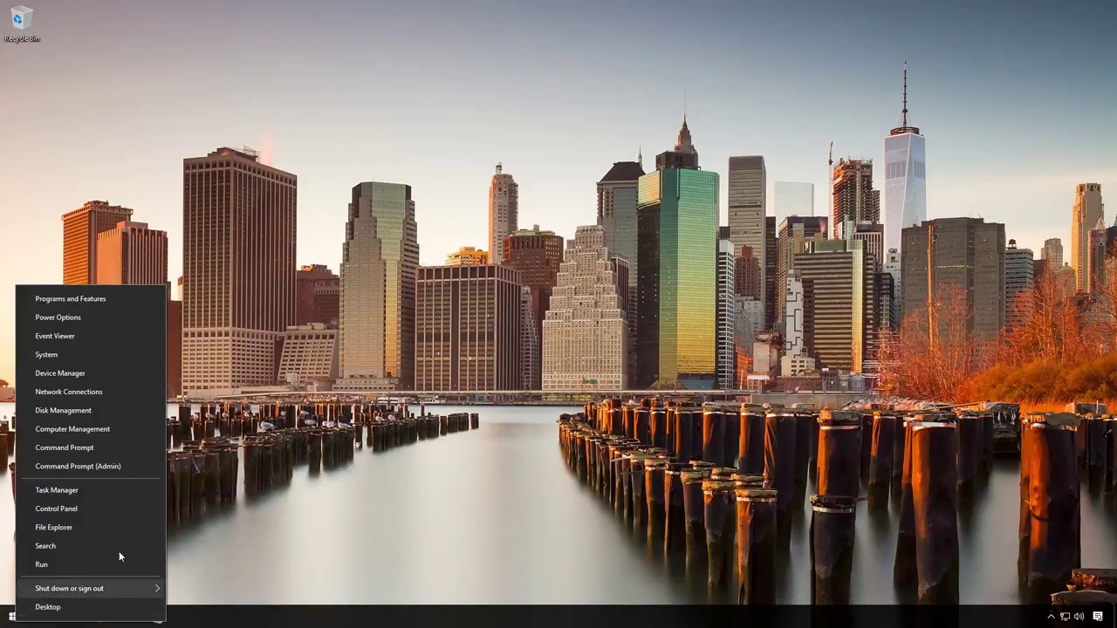
left_click(119, 467)
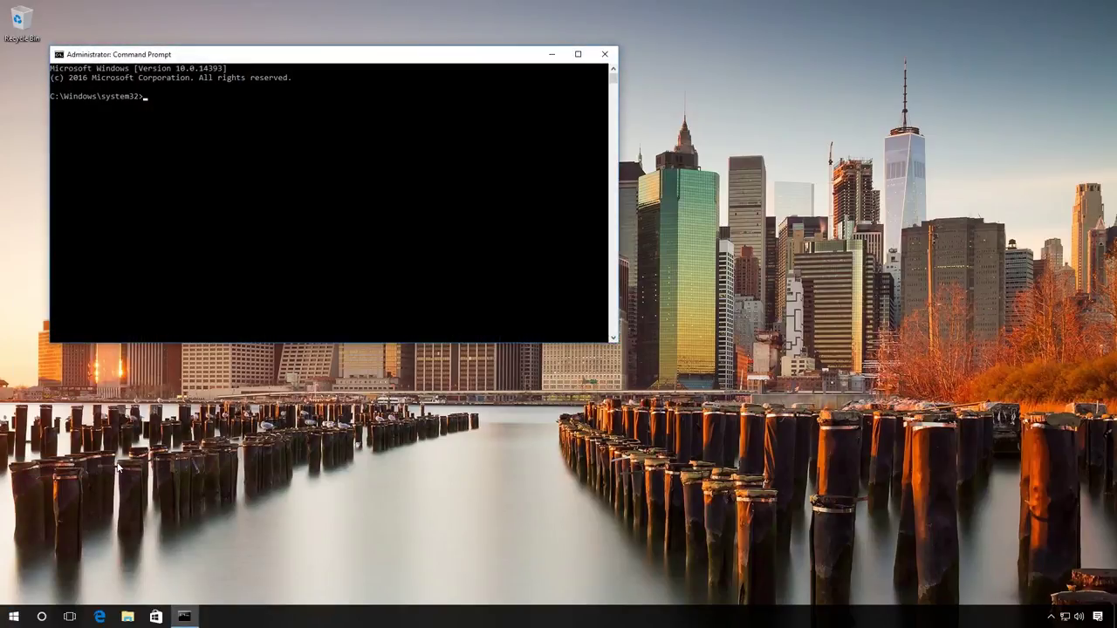
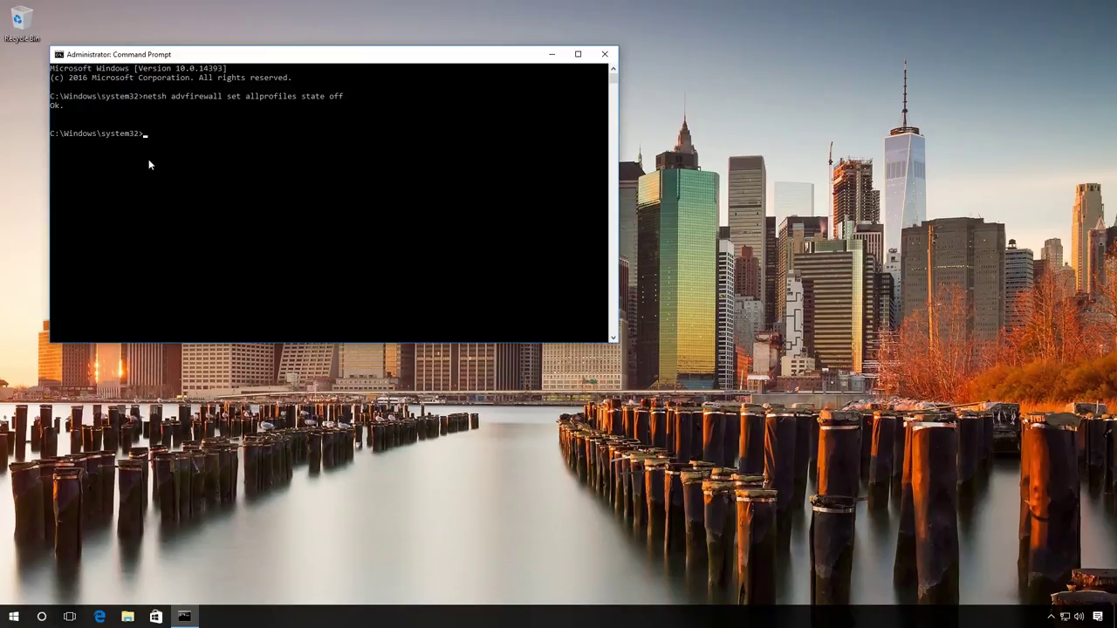
key("Up")
key("BackSpace")
key("BackSpace")
type("n")
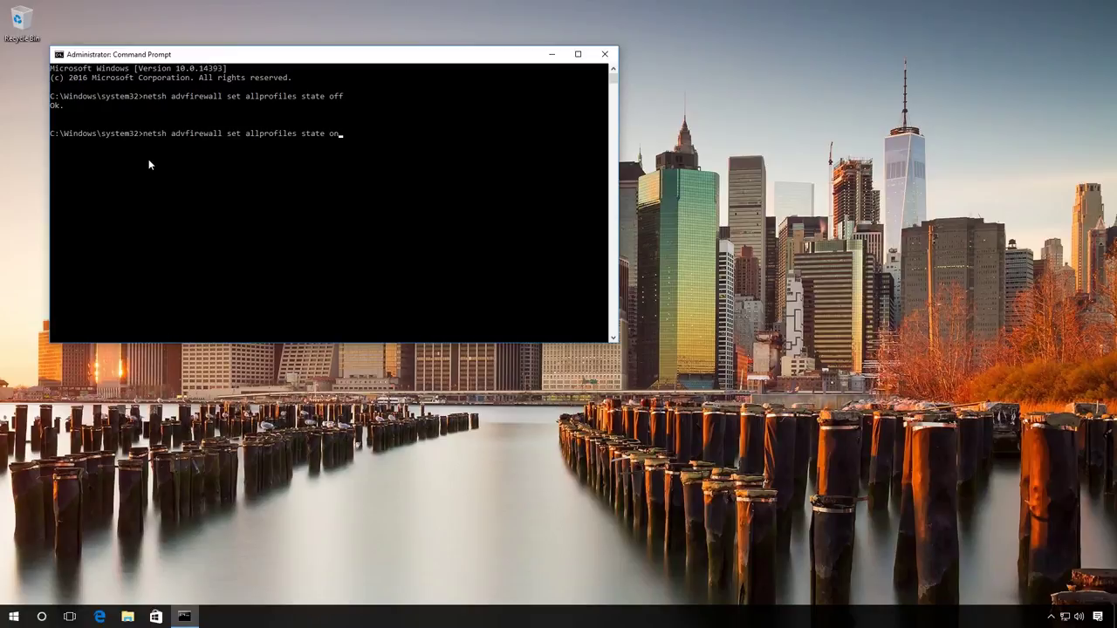
key("Return")
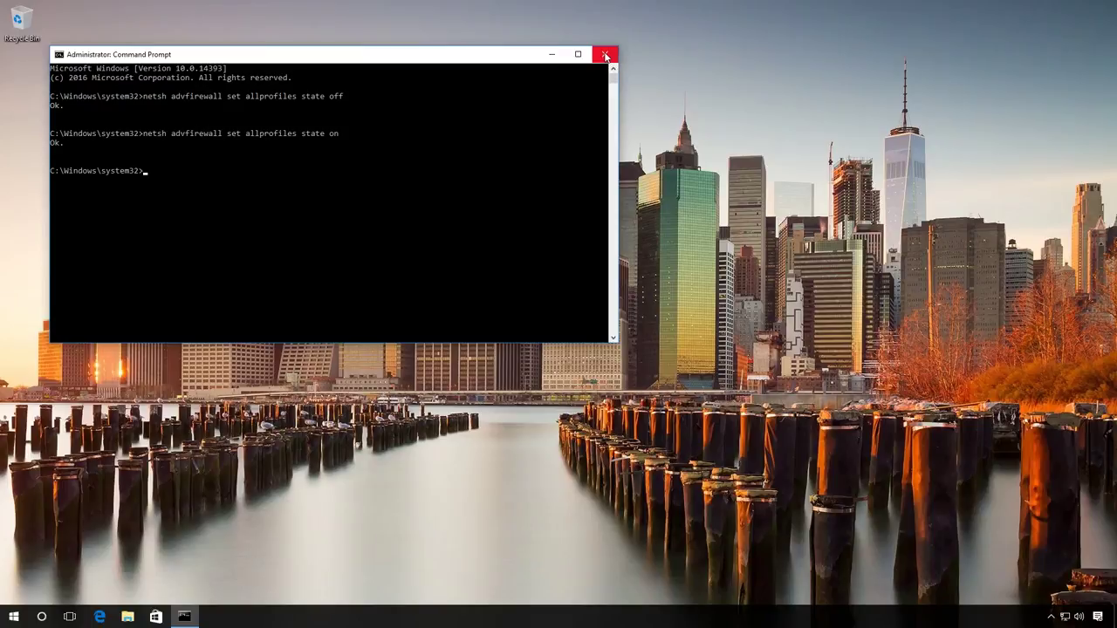
left_click(605, 55)
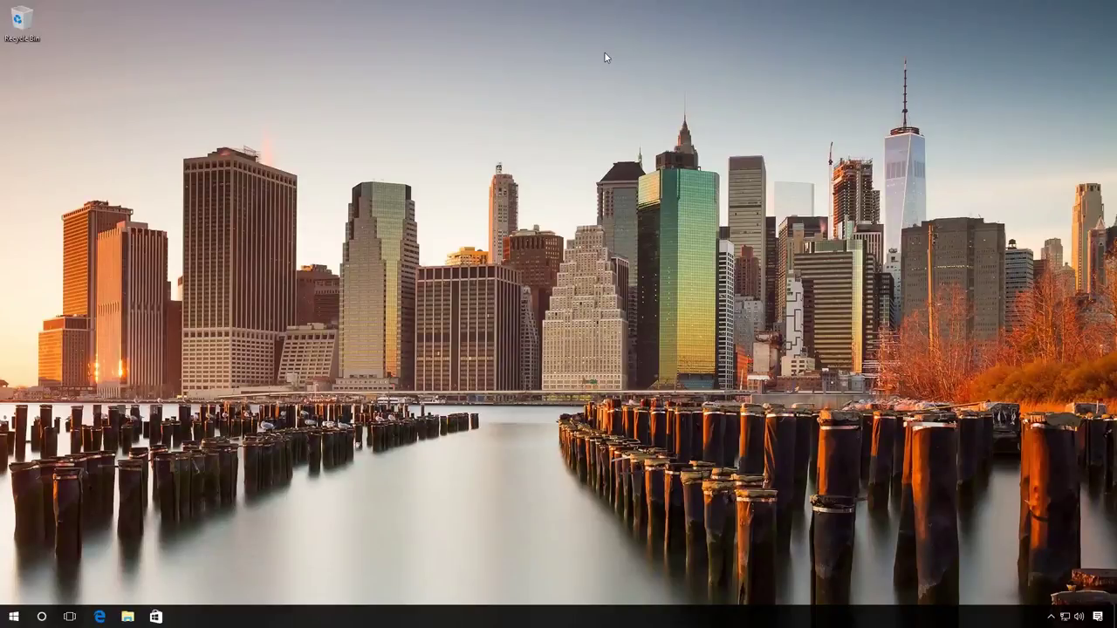
Search the system for "fire" and open the Windows Firewall control panel page
left_click(41, 617)
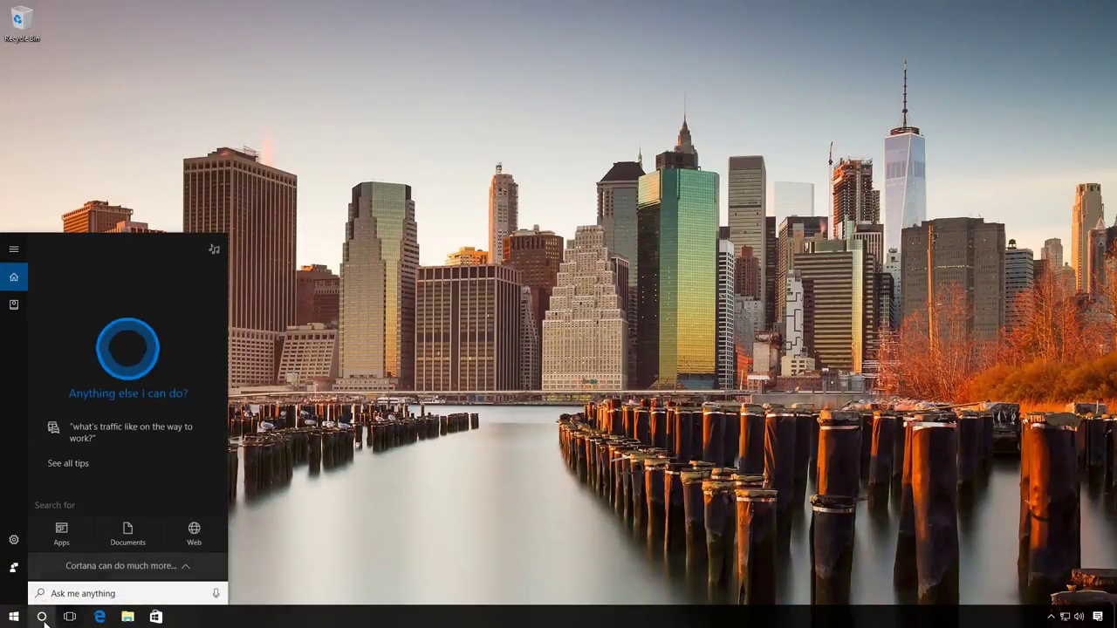
type("fire")
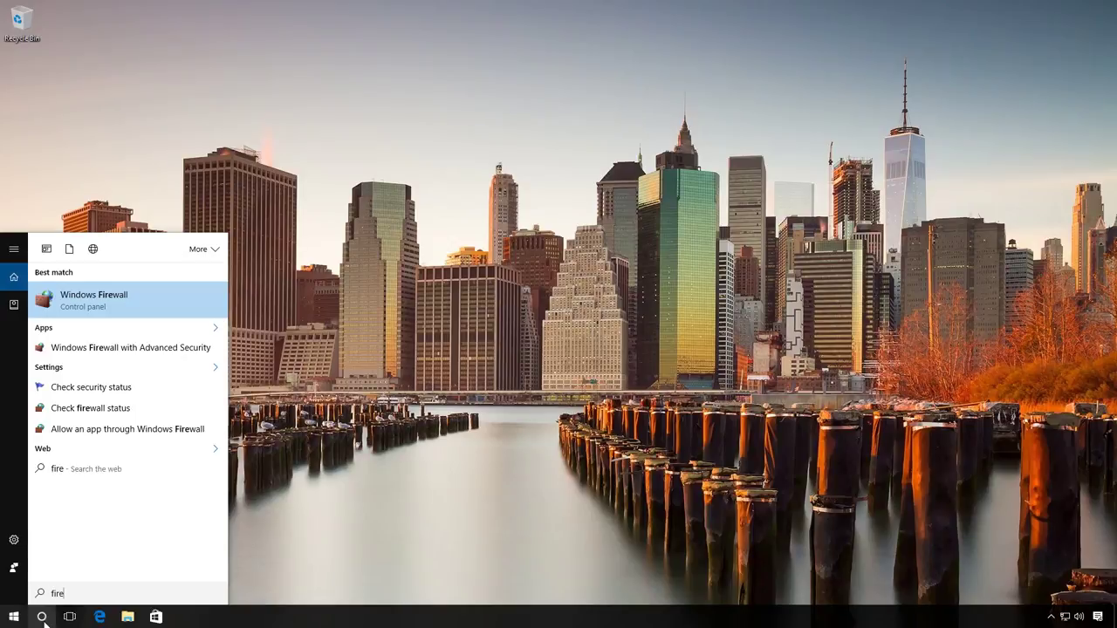
left_click(136, 300)
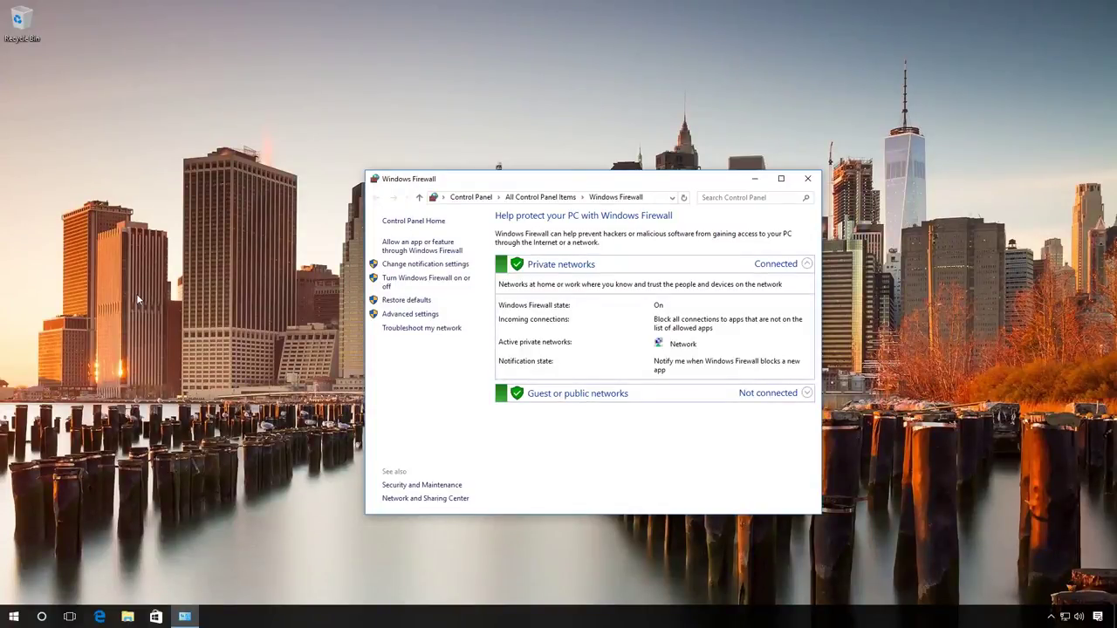
Choose to turn off Windows Firewall for both private and public networks, and return to the firewall overview without applying it
left_click(416, 279)
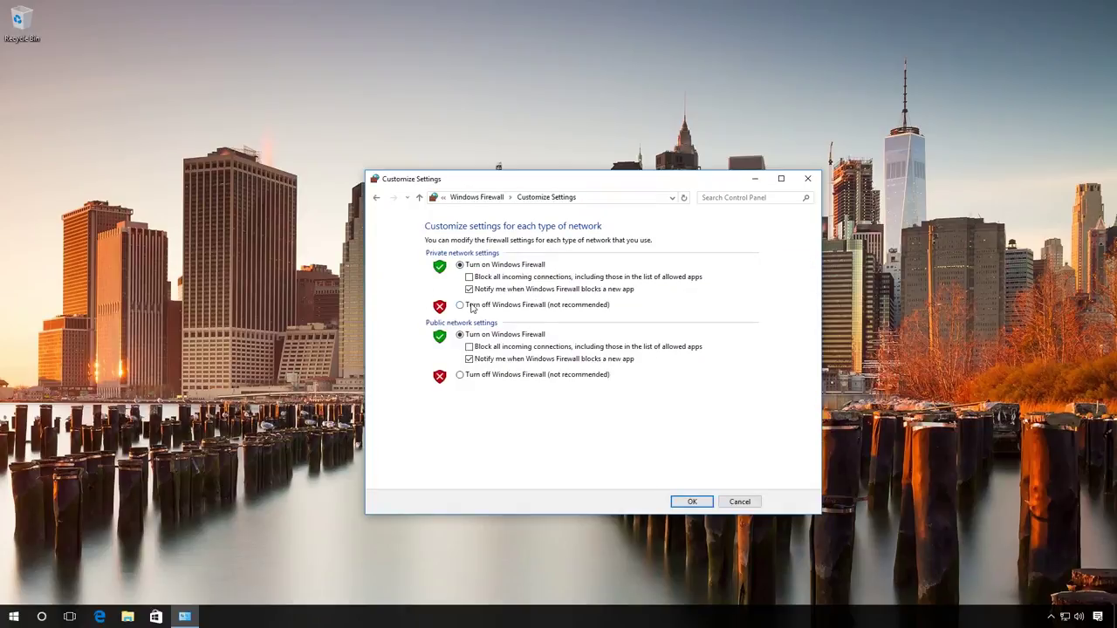
left_click(471, 306)
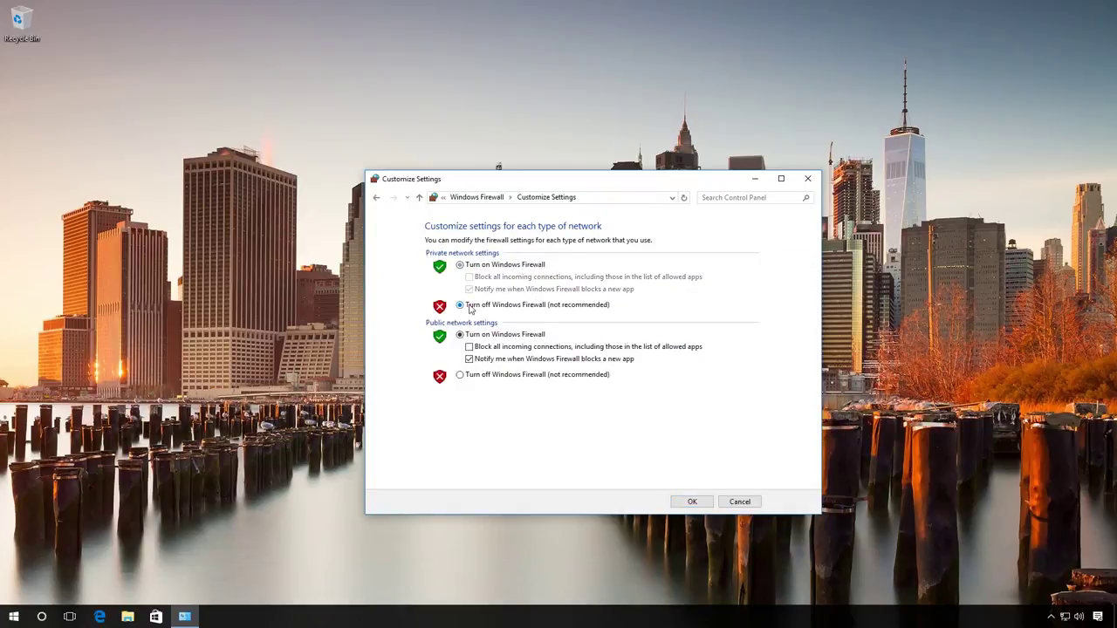
left_click(459, 375)
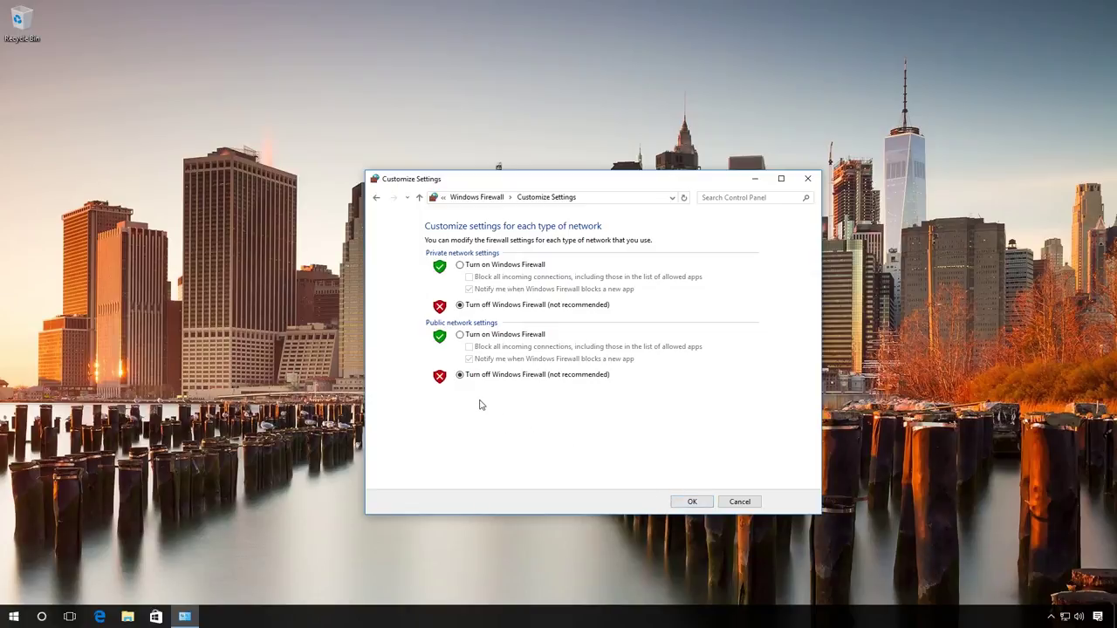
left_click(377, 198)
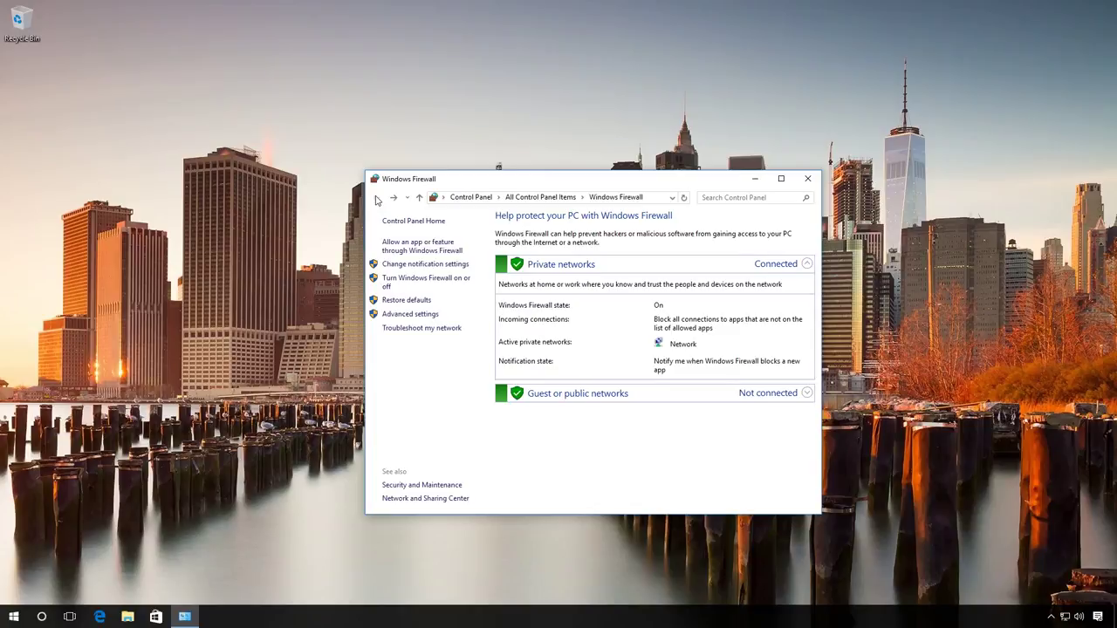
Start allowing another app through Windows Firewall and choose MRT.exe from the System32 folder
left_click(410, 249)
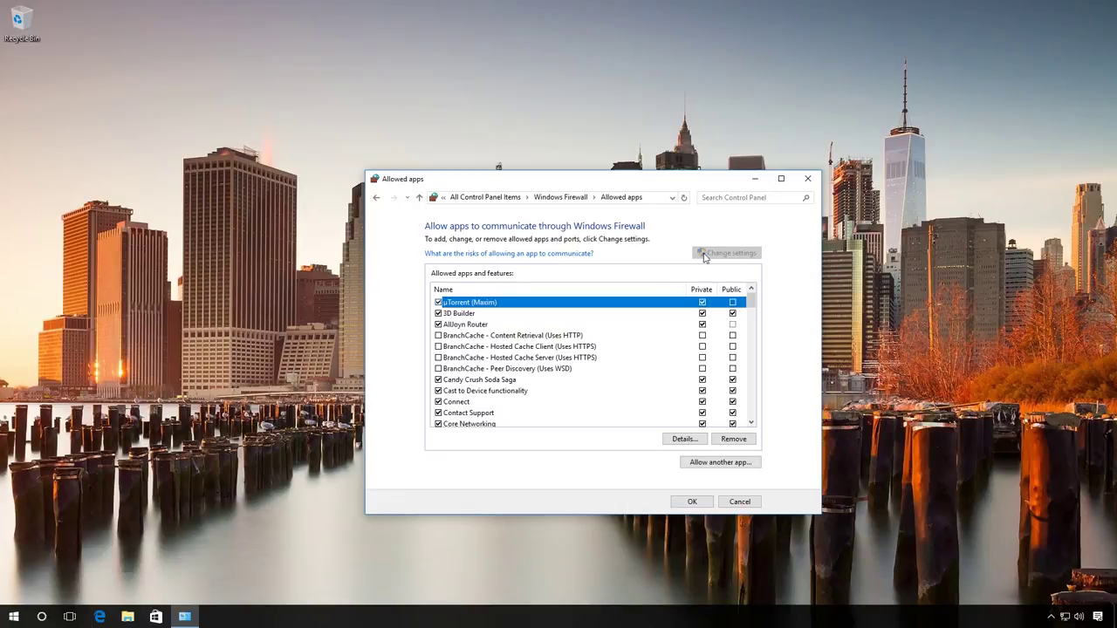
left_click(700, 463)
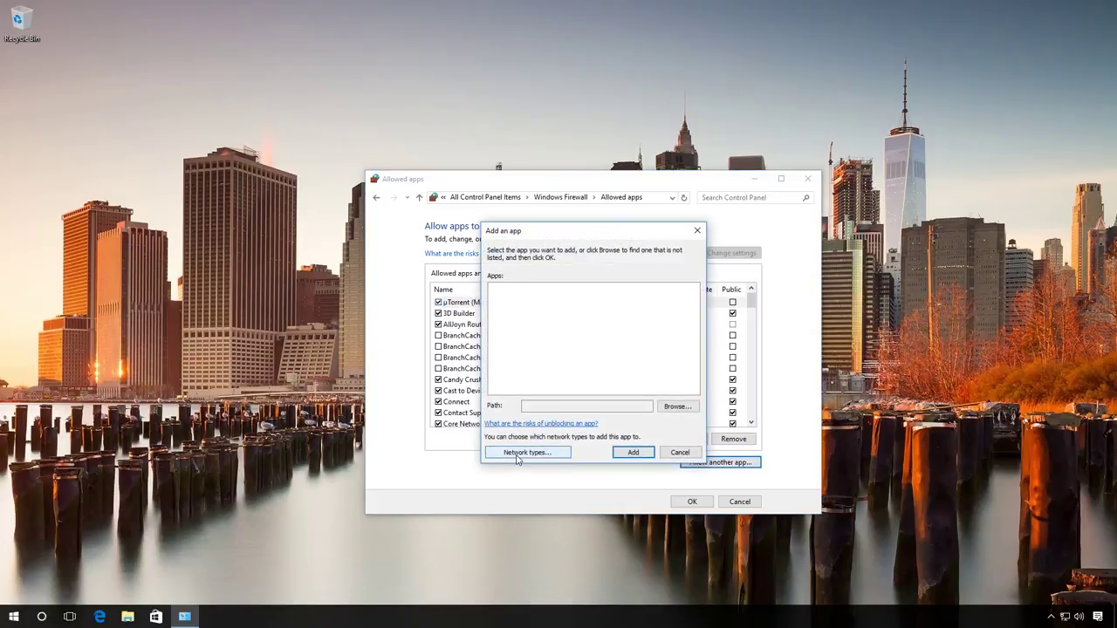
left_click(677, 406)
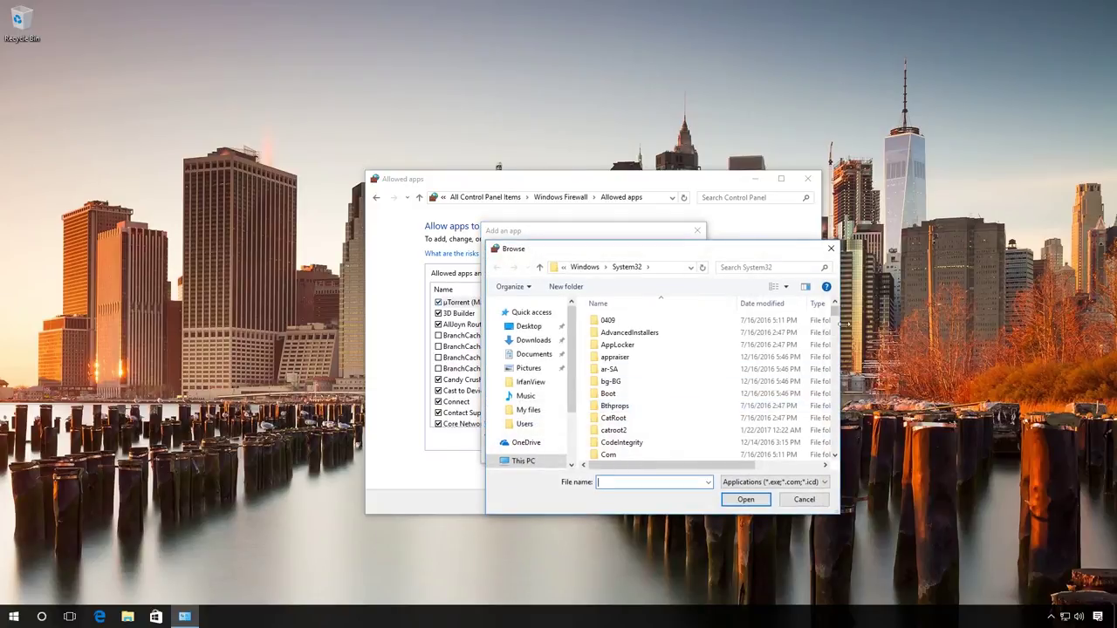
left_click_drag(837, 312, 838, 390)
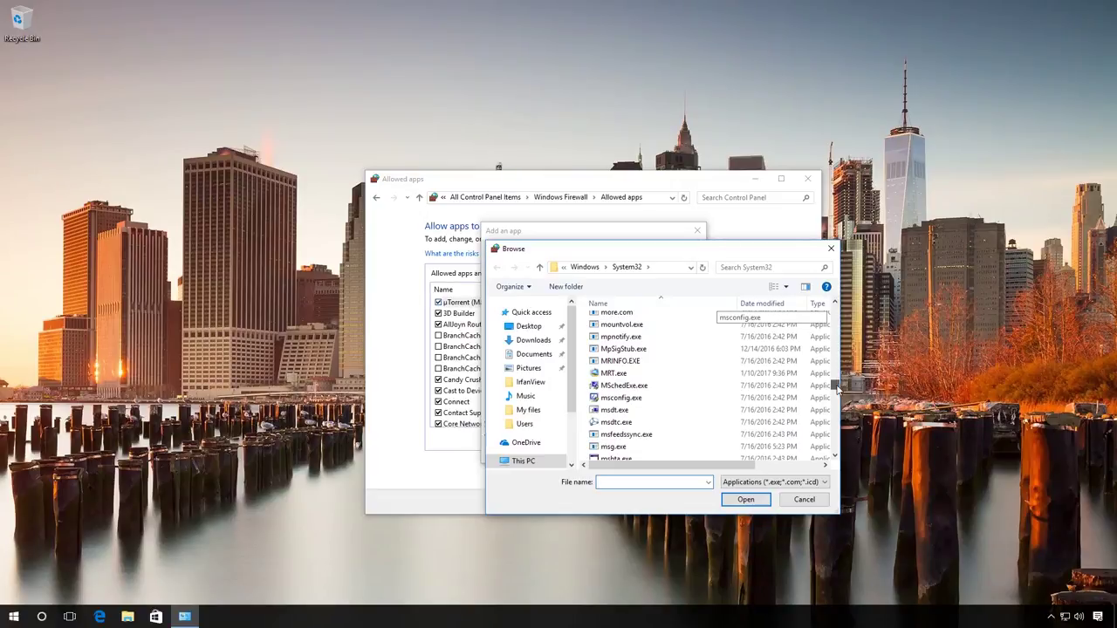
left_click(626, 375)
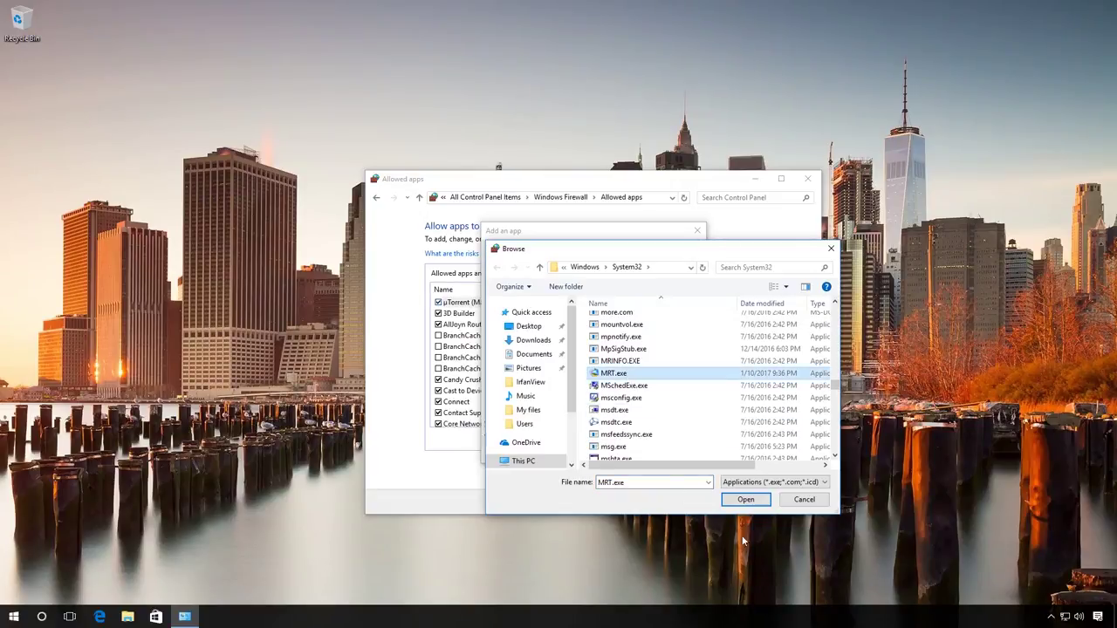
left_click(746, 499)
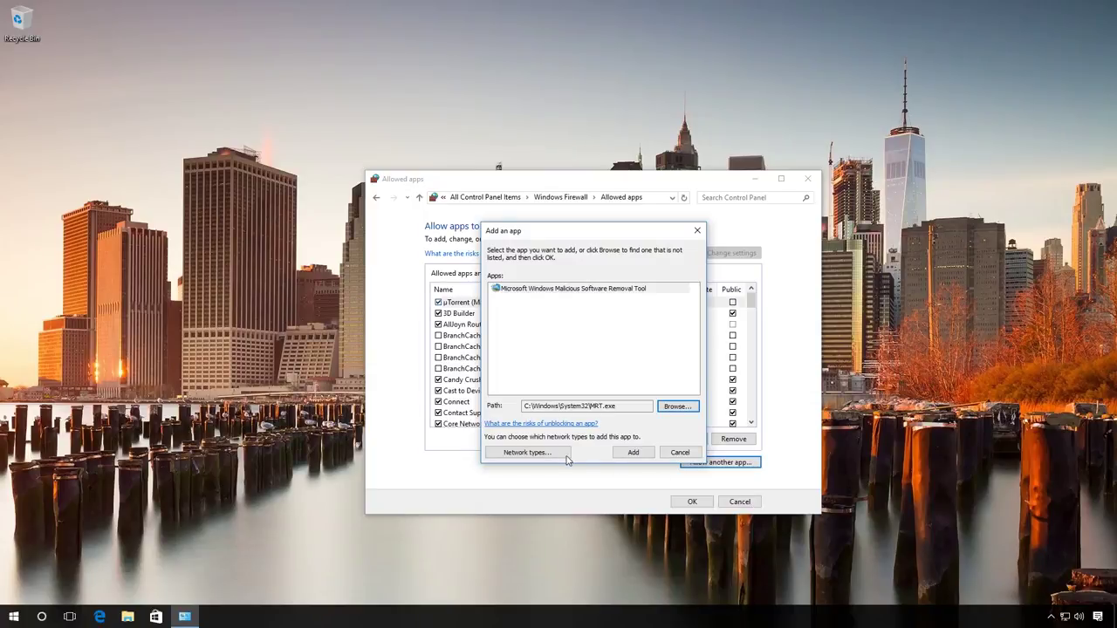
View the network types offered for the chosen app, cancel adding it, and return to the firewall overview
left_click(537, 451)
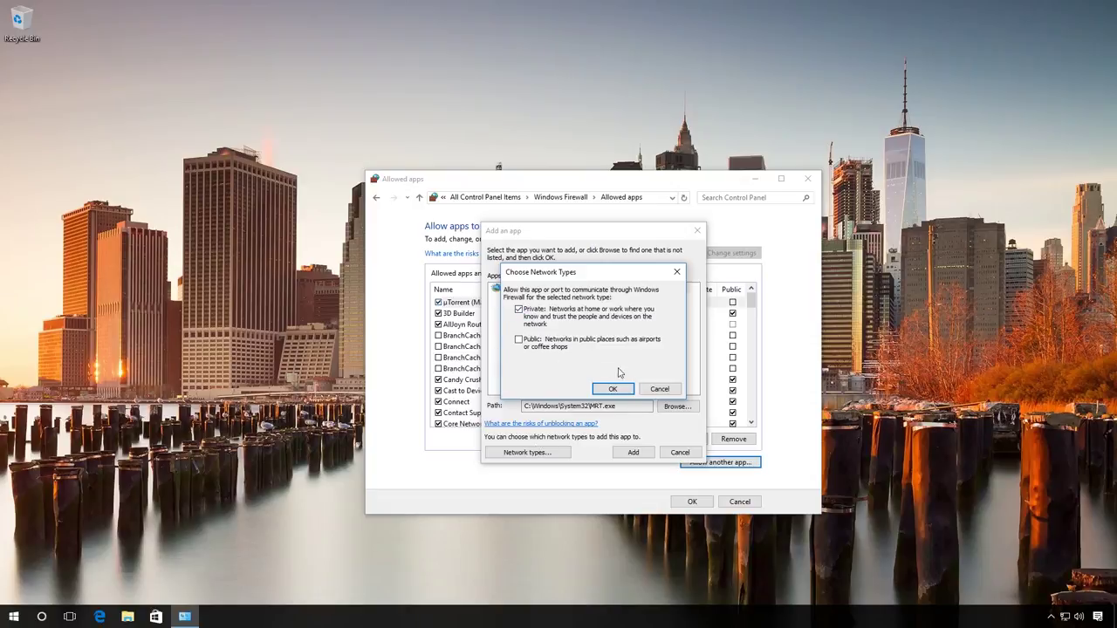
left_click(678, 273)
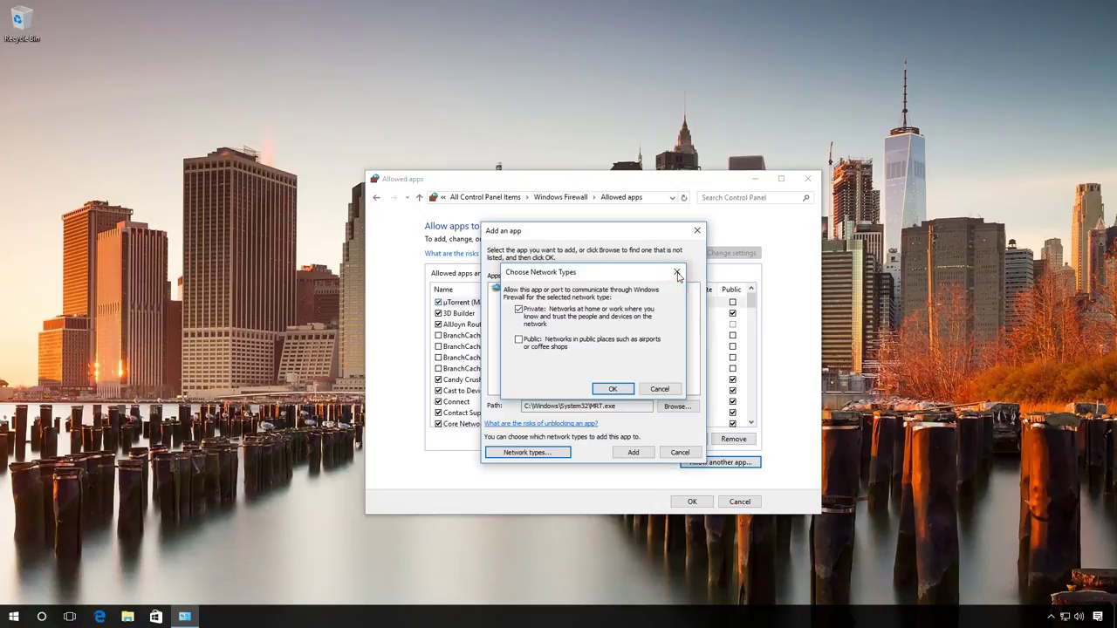
left_click(697, 231)
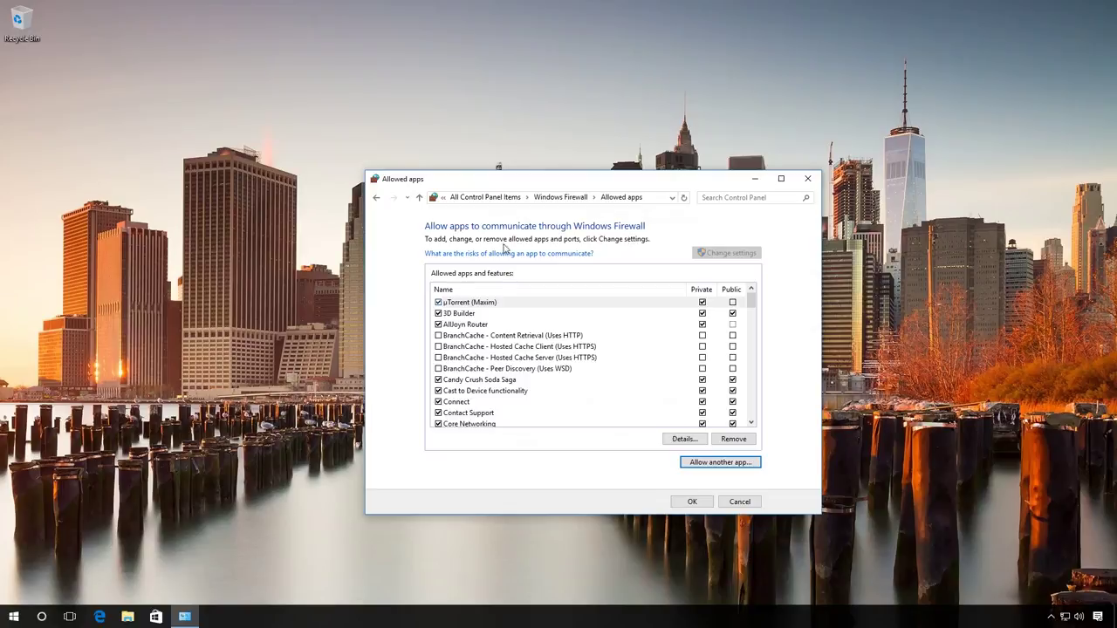
left_click(376, 200)
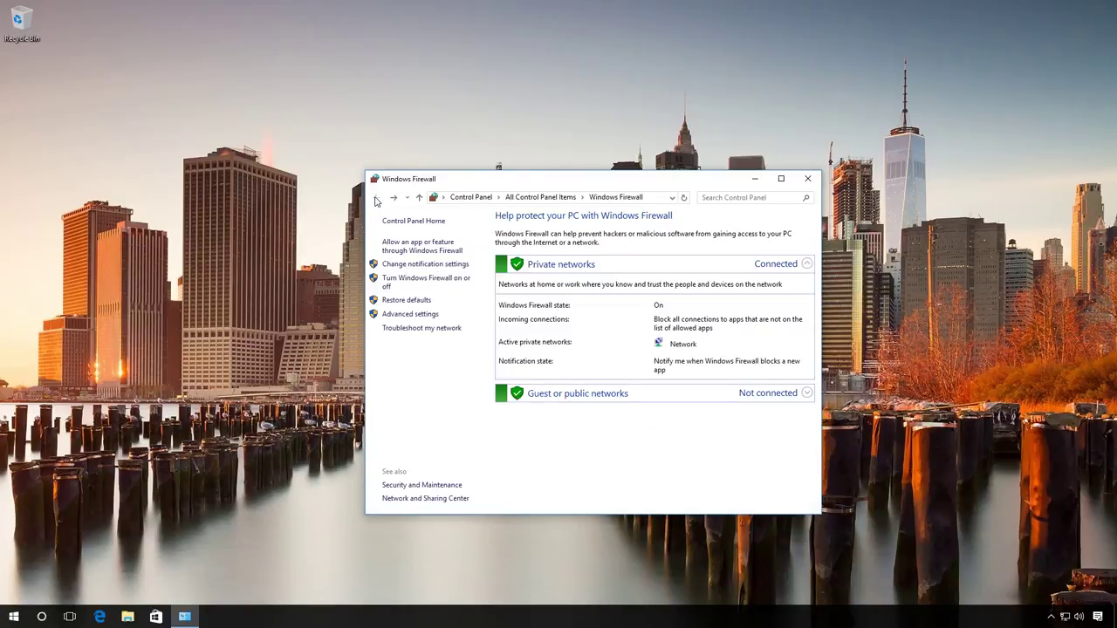
Open the firewall's advanced settings and display the inbound rules
left_click(404, 317)
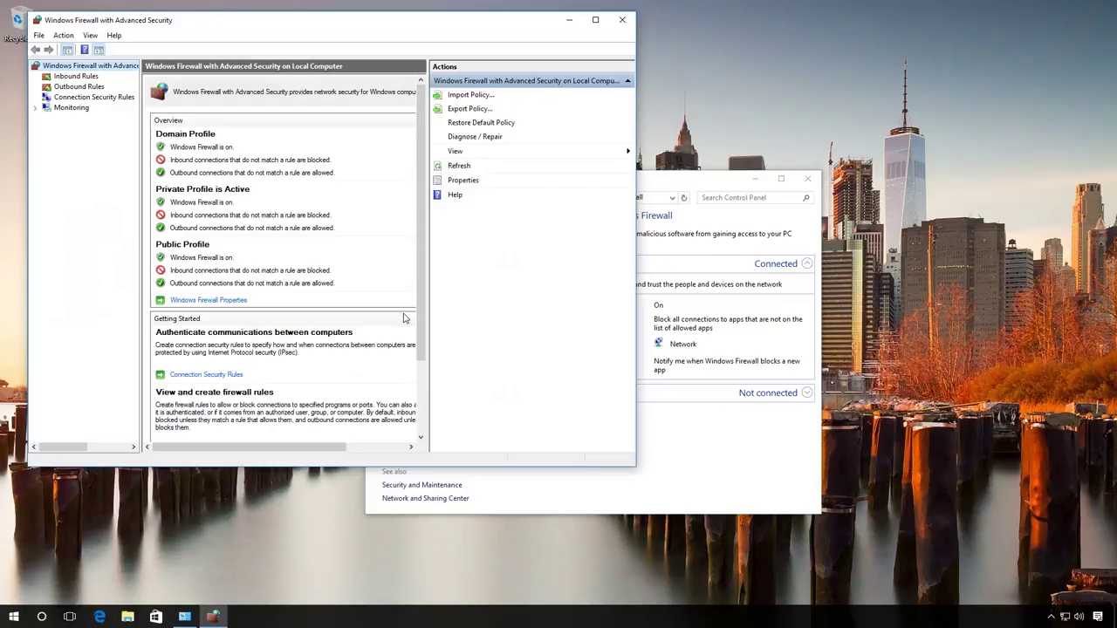
left_click(77, 77)
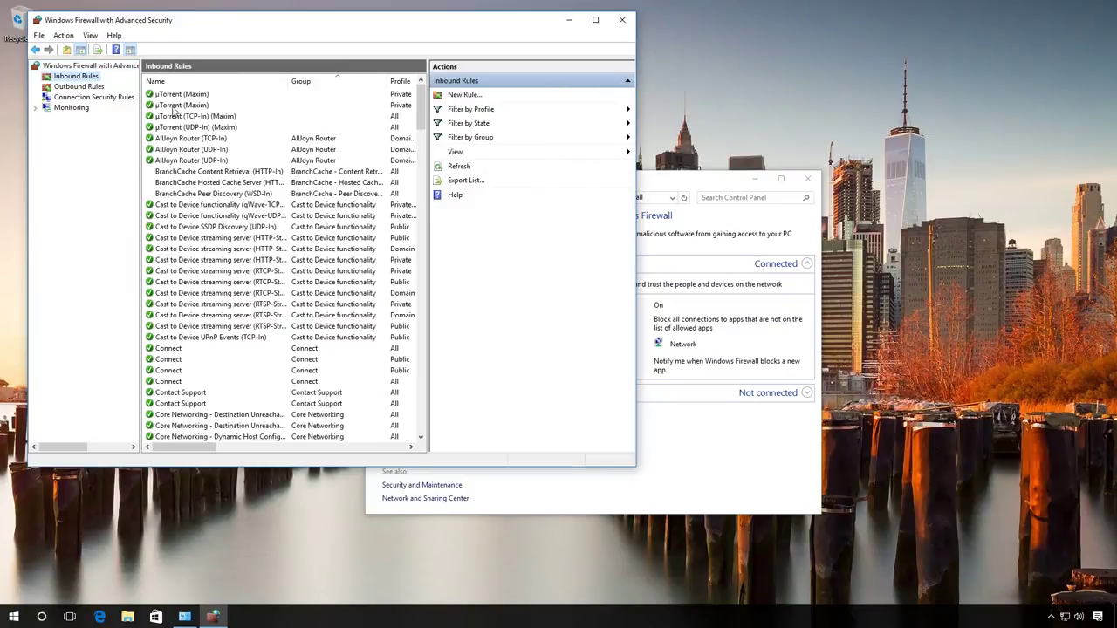
Start a new inbound rule of type Program, view its program path page, and cancel the wizard
left_click(472, 96)
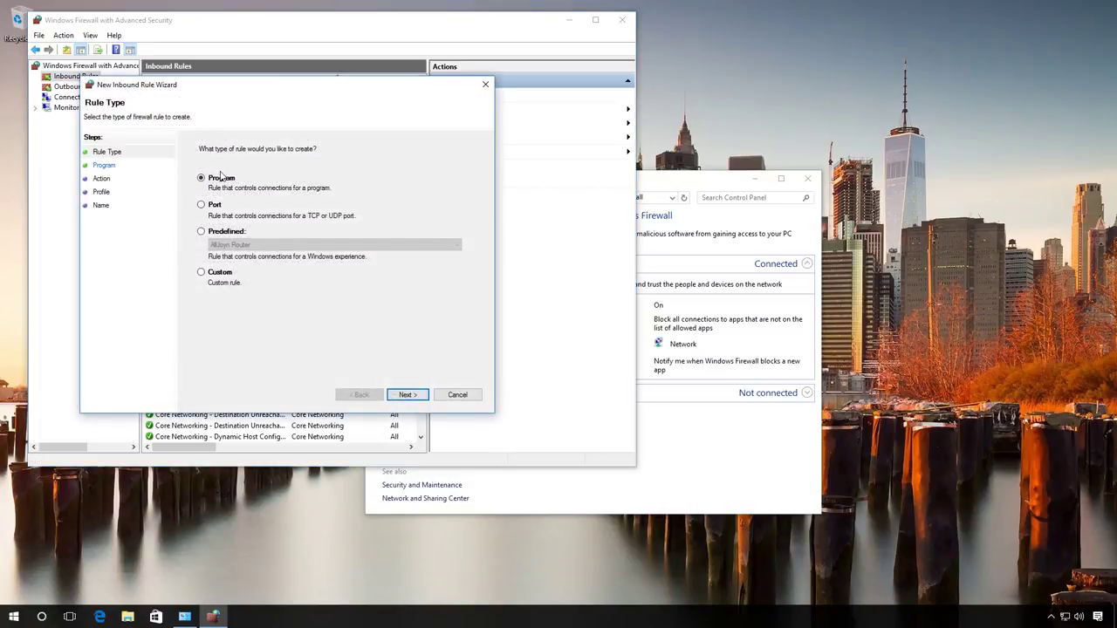
left_click(403, 395)
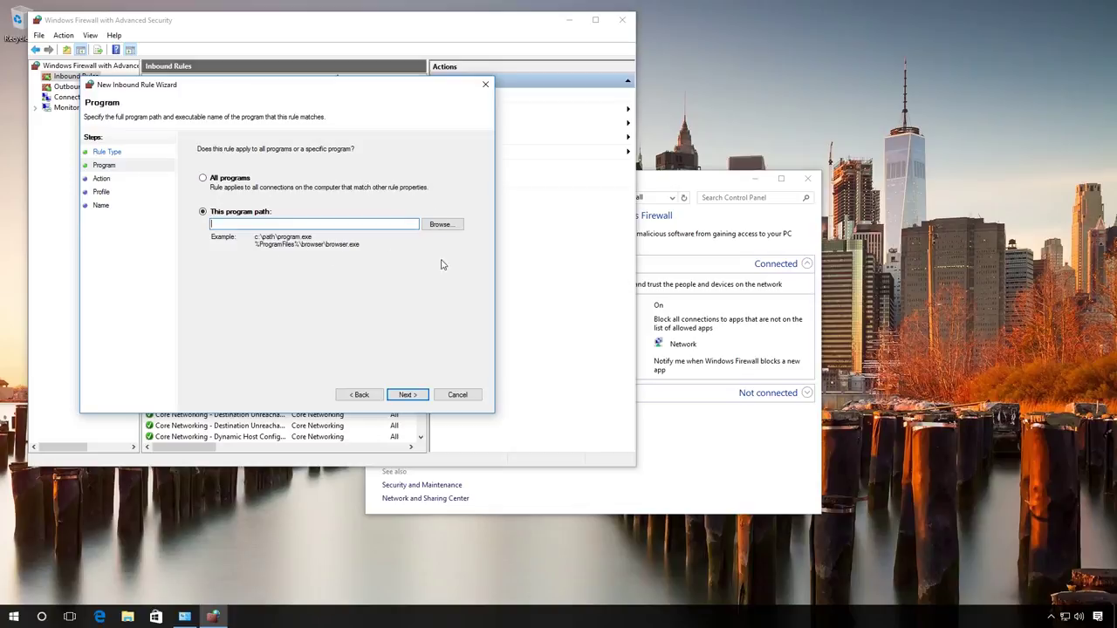
left_click(486, 86)
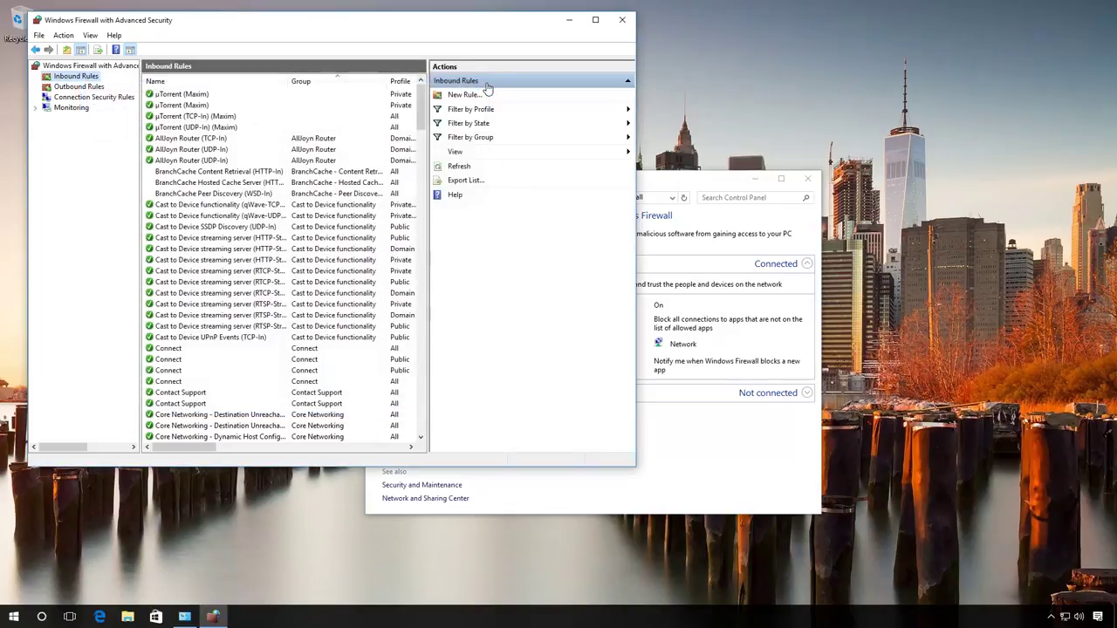
Display the outbound rules, start a new Program rule up to its program path page, and cancel the wizard
left_click(75, 87)
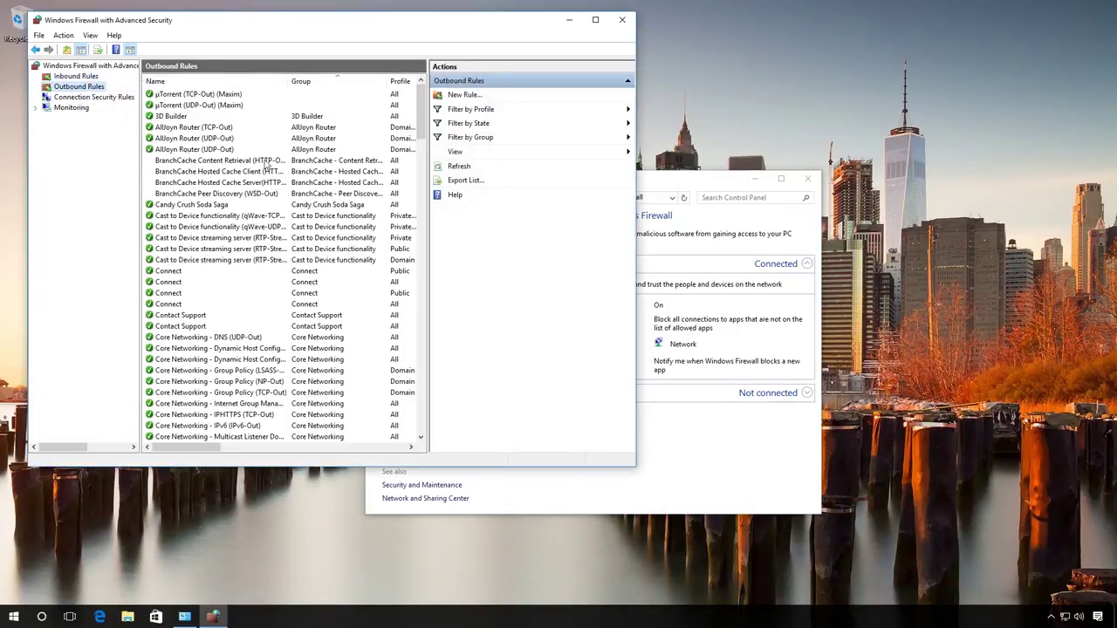
left_click(461, 95)
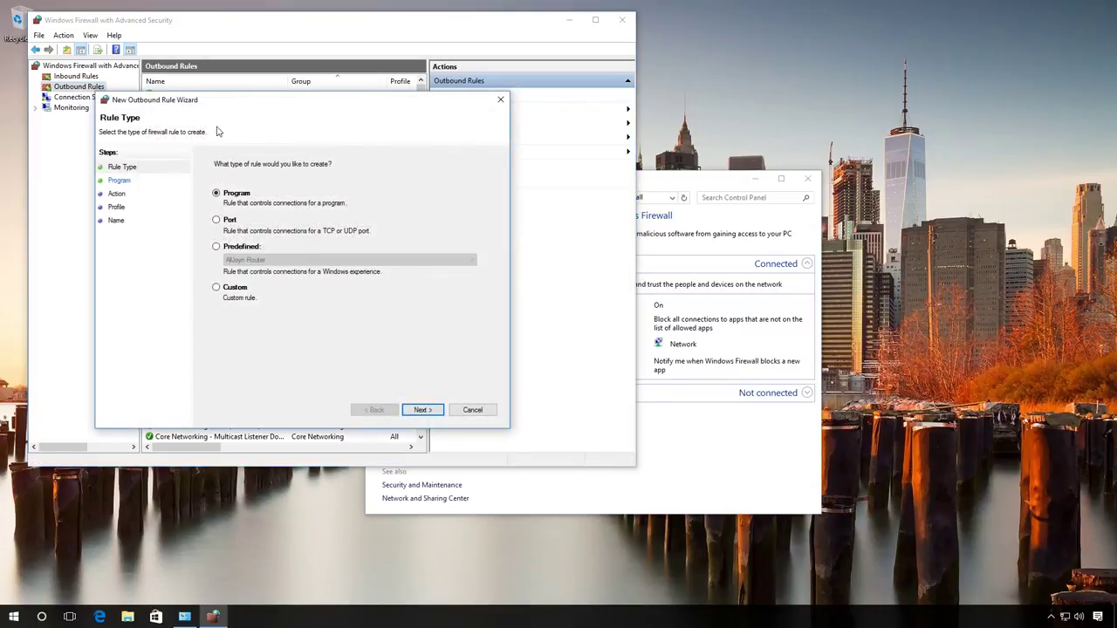
left_click(419, 411)
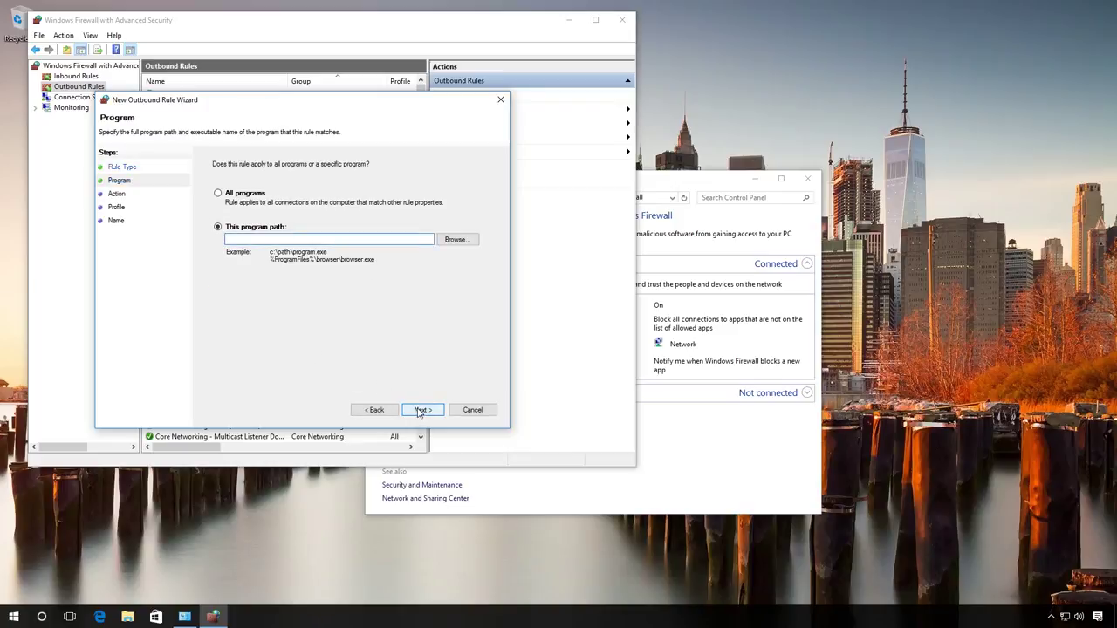
left_click(502, 101)
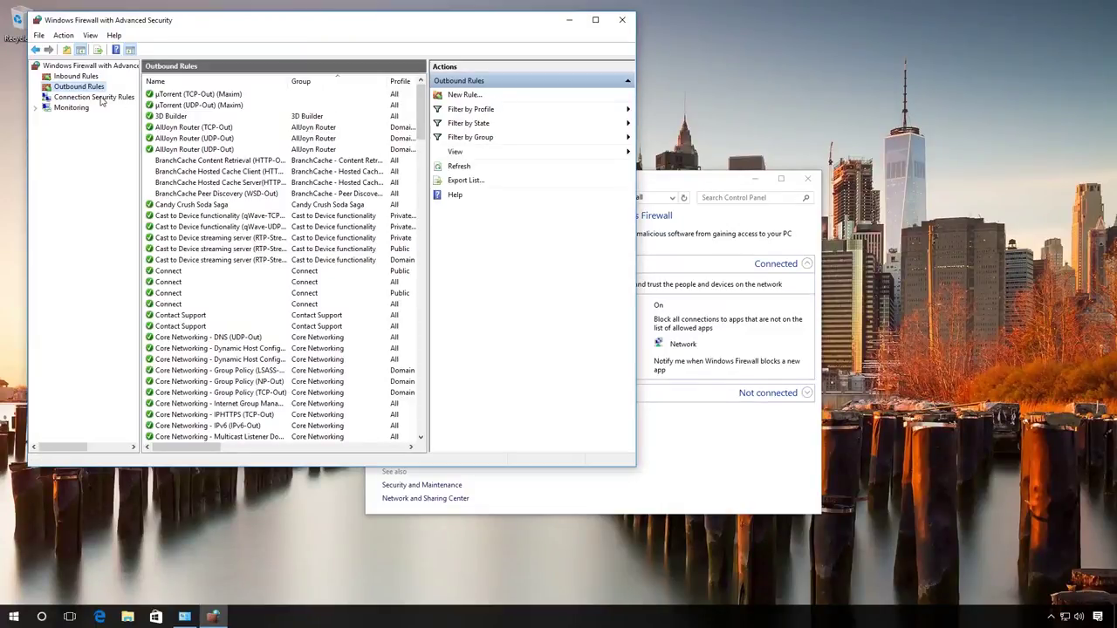
Start a new inbound rule and choose Port as its rule type
left_click(77, 77)
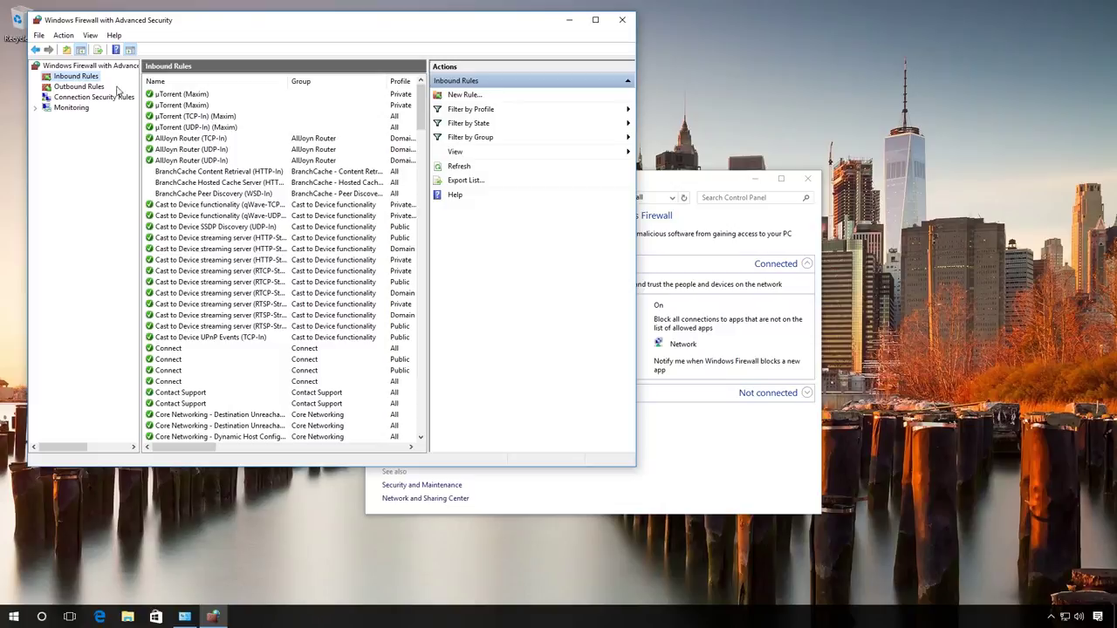
left_click(468, 96)
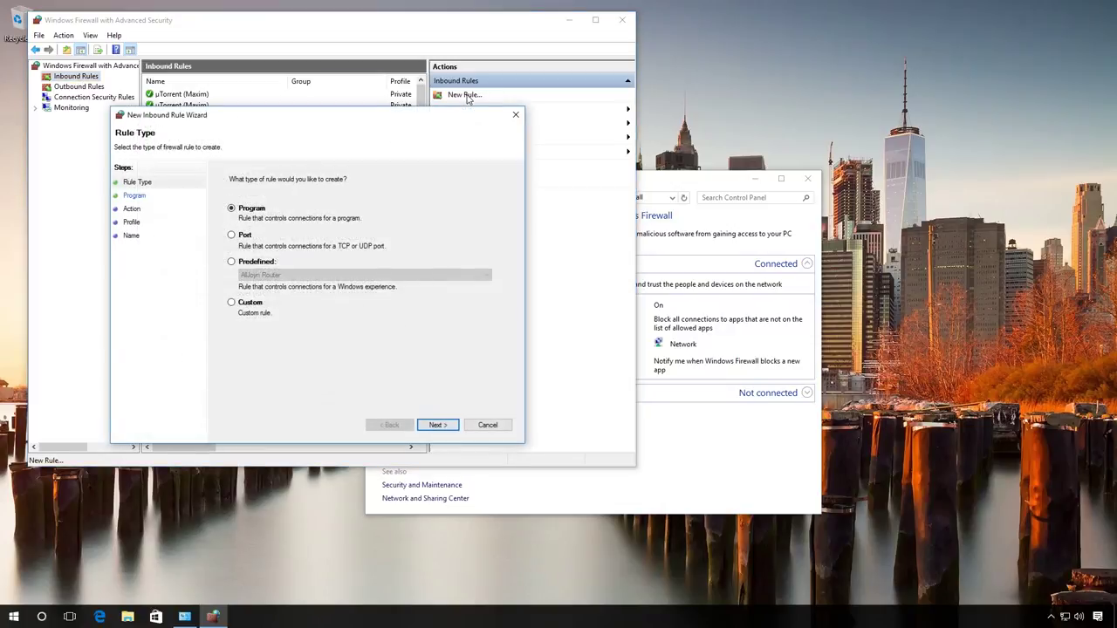
left_click(231, 236)
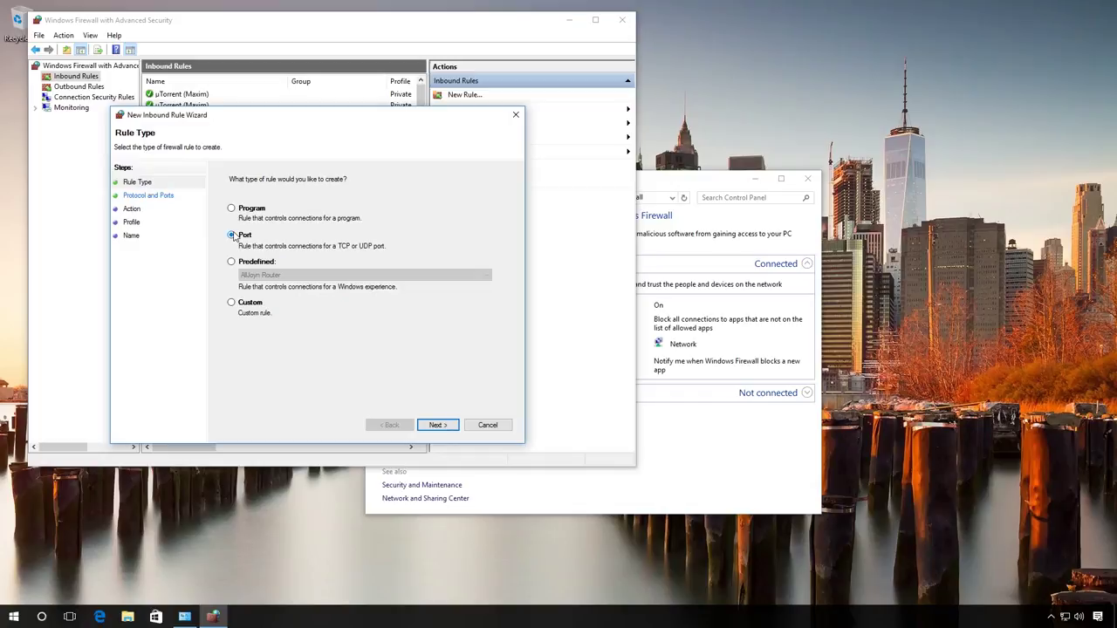